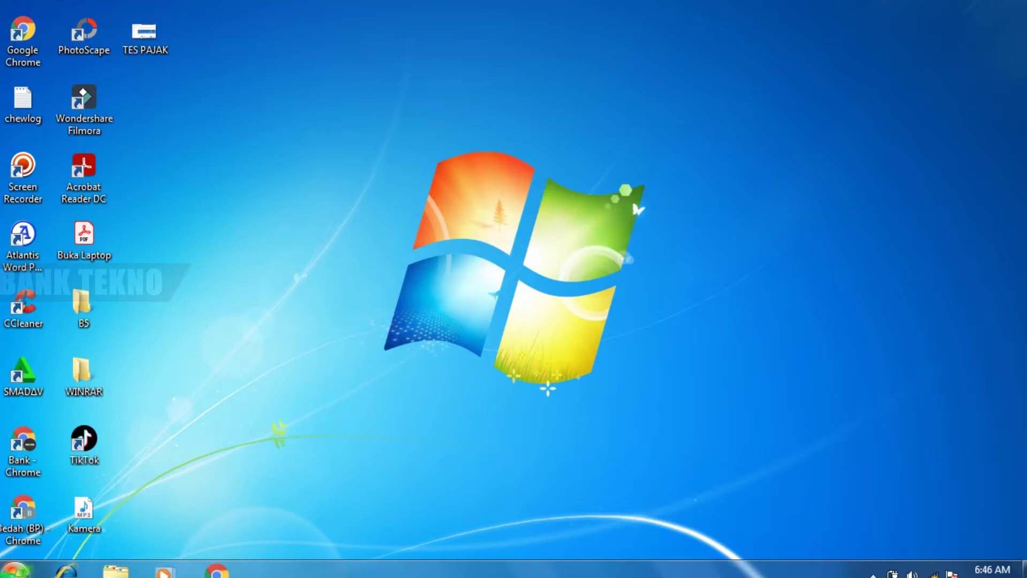
# Launch Microsoft Office Word 2007 from the Microsoft Office folder under All Programs.
pyautogui.click(15, 568)
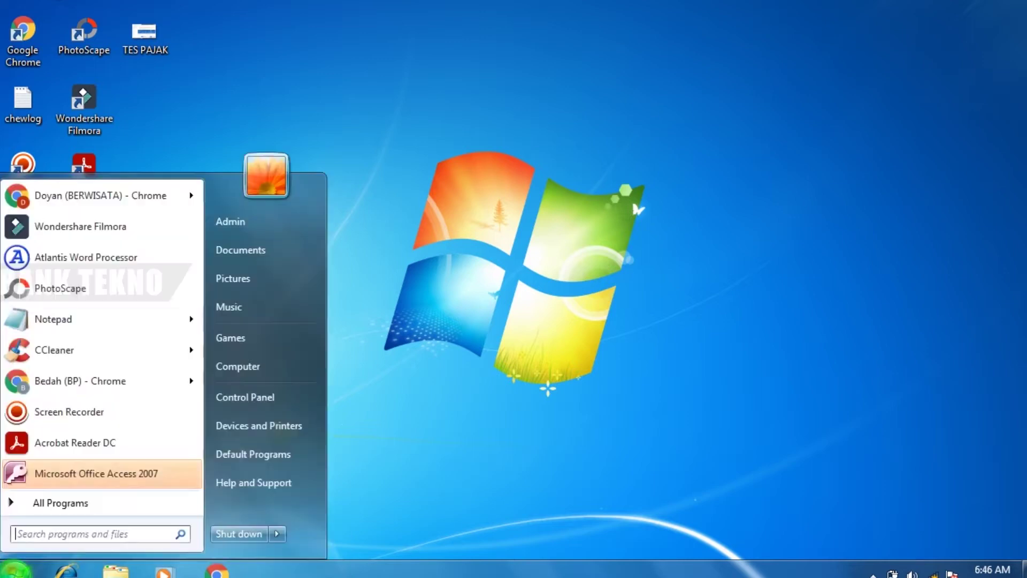
pyautogui.click(75, 503)
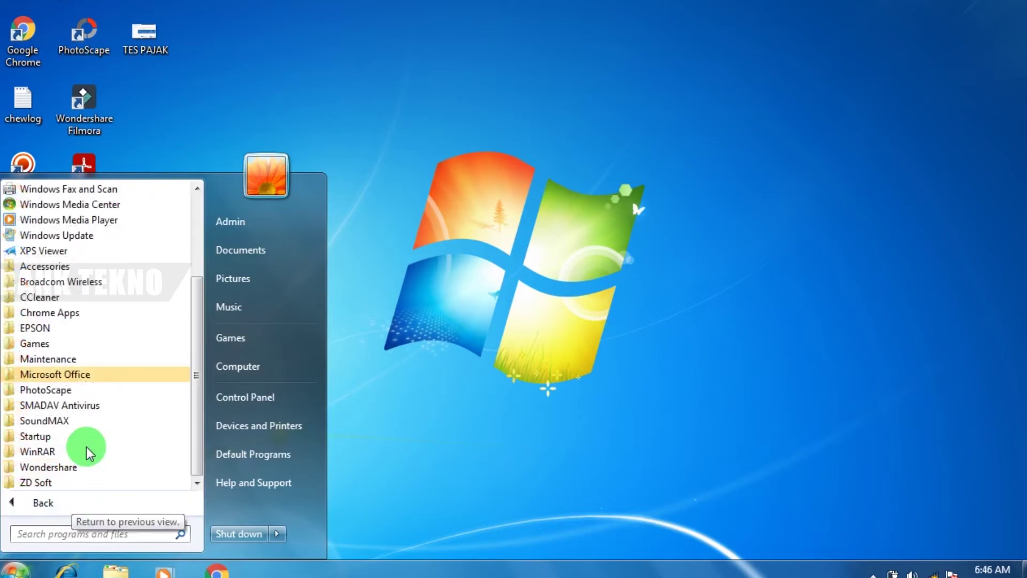
pyautogui.click(129, 380)
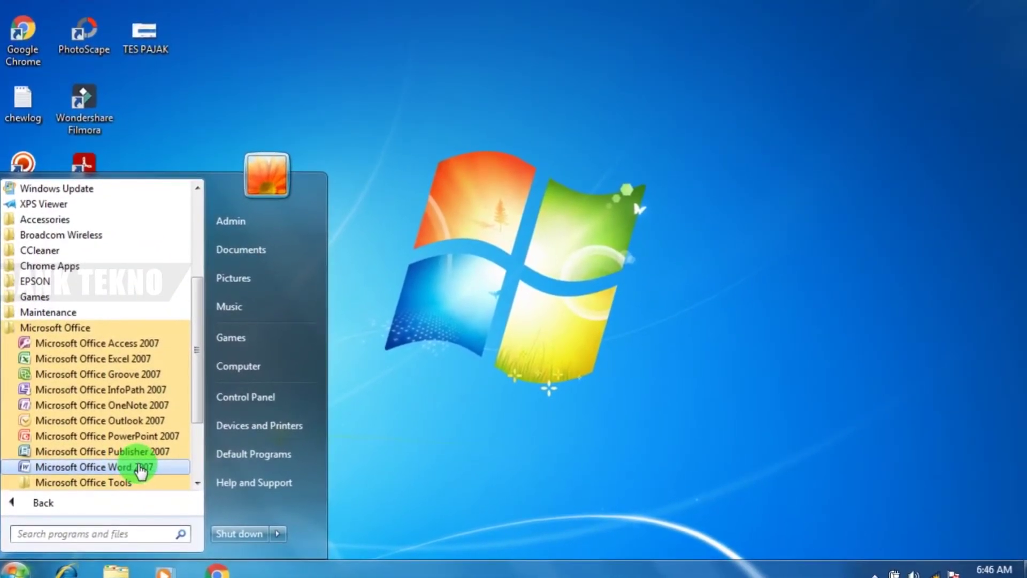
pyautogui.click(141, 469)
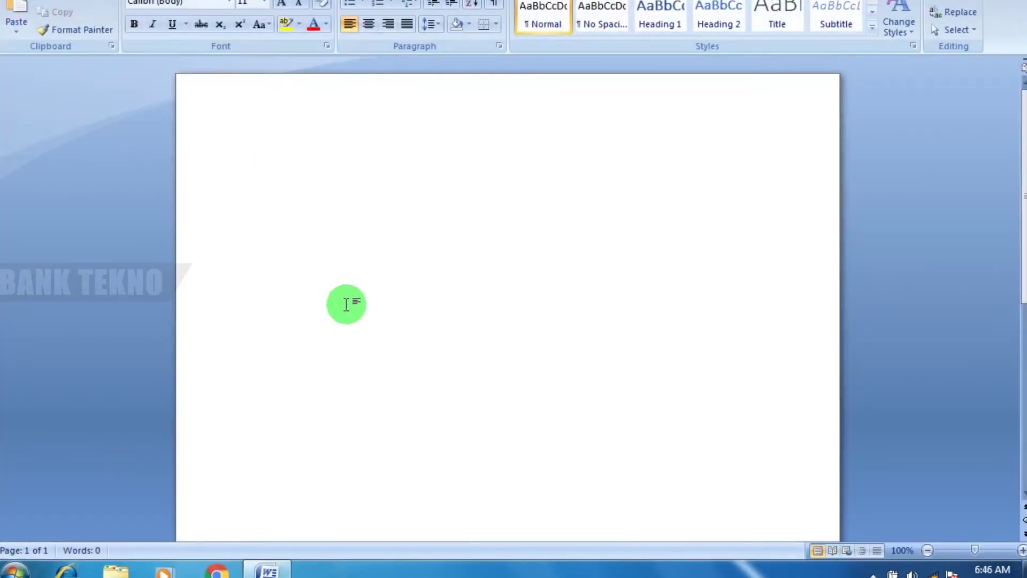
# Type the 51-word Indonesian paragraph from 'Bisa sobat lihat' to 'Dengan menghilangkan garis merah di bawah ketikan'.
pyautogui.write('b')
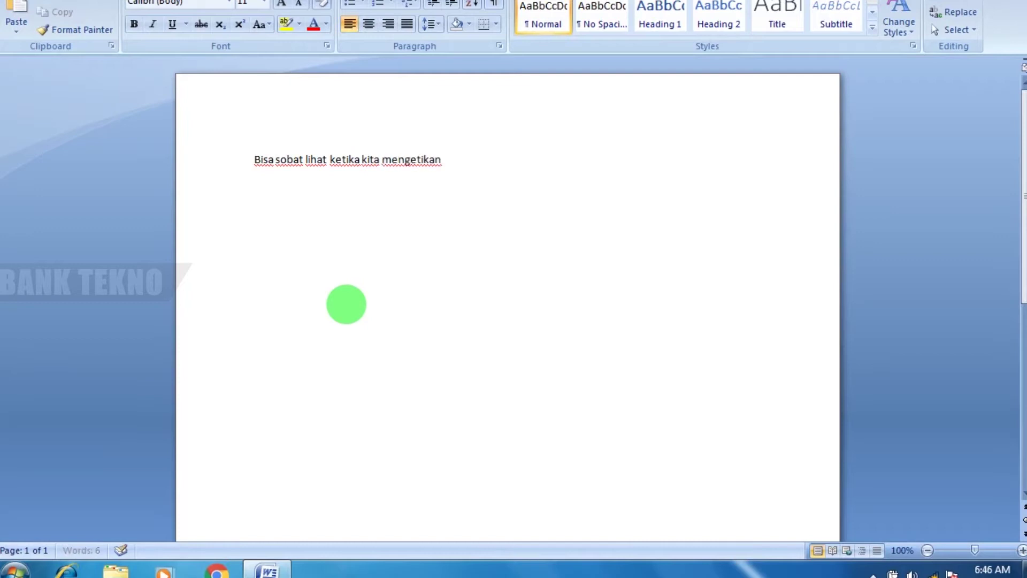
pyautogui.write('isan di aplikasi Microsoft word , secara otomatis')
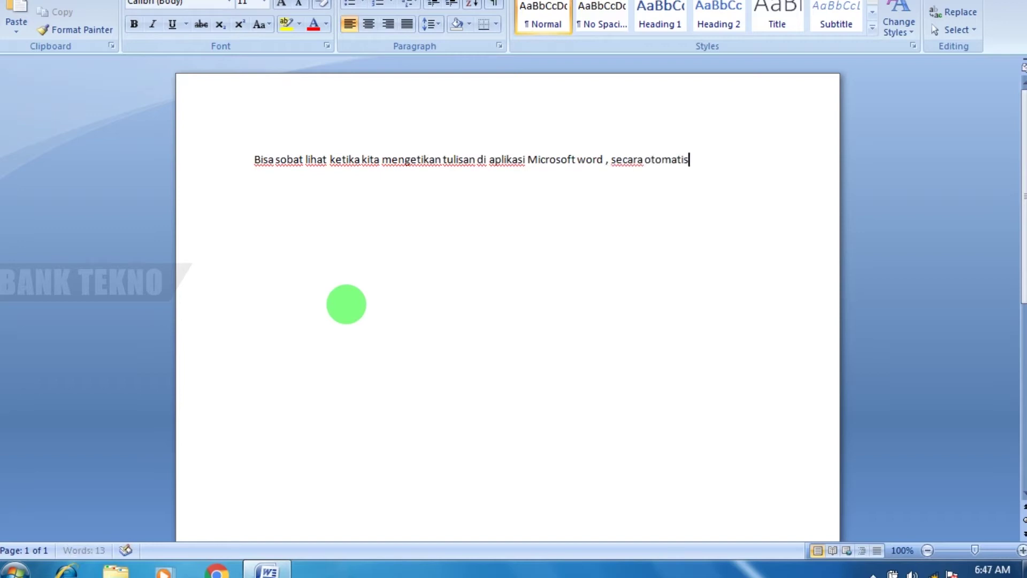
pyautogui.write(' akan muncul garis')
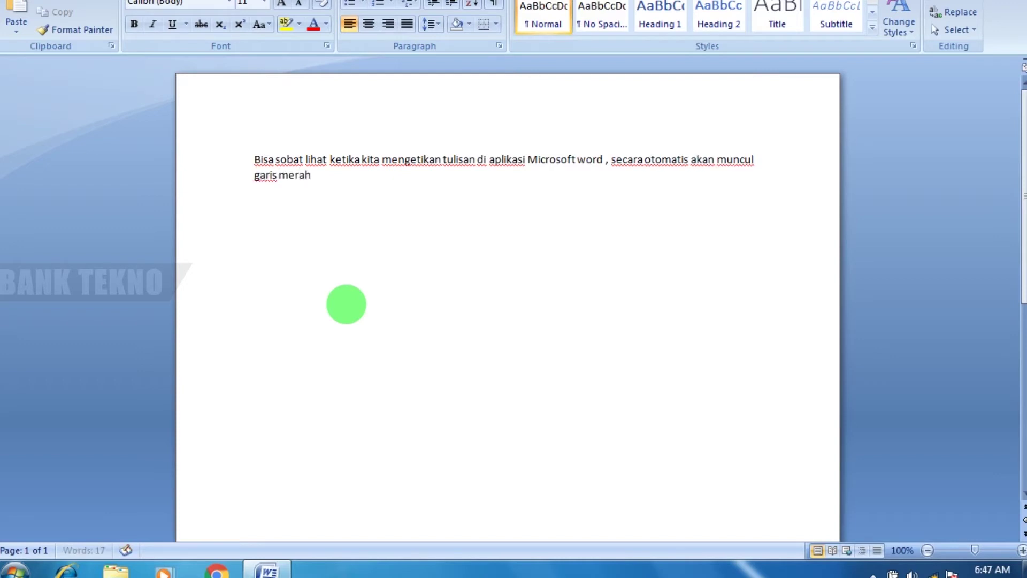
pyautogui.write(' merah di bawah ketikan')
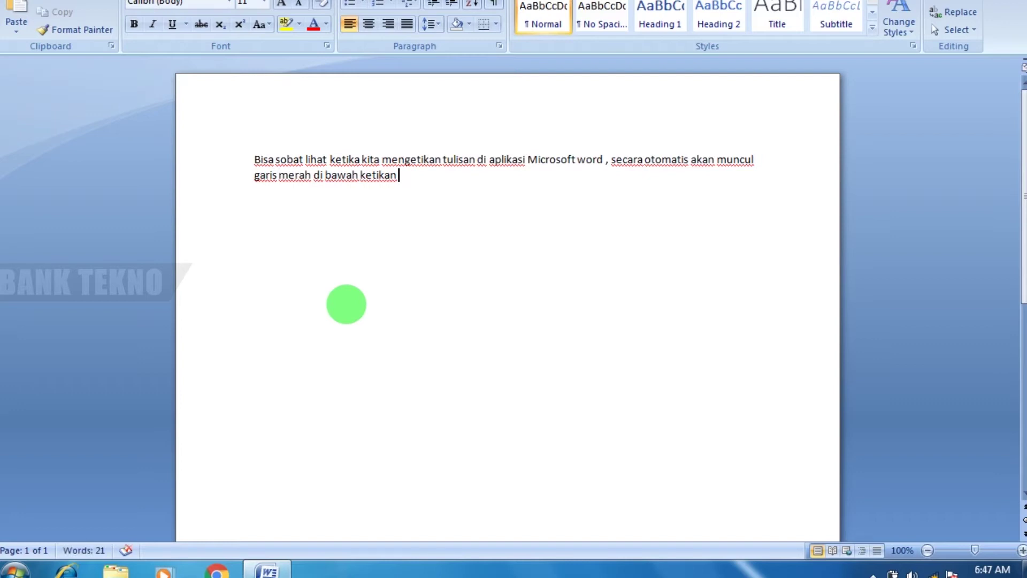
pyautogui.write('bahkan ada juga yang muncul garis biru atau hijau. Hal ini tentu untuk sebagian pengguna aplikasi akan membuat tidak leluasa dalam mengetik. Dengan menghilangkan garis merah di bawah ketikan')
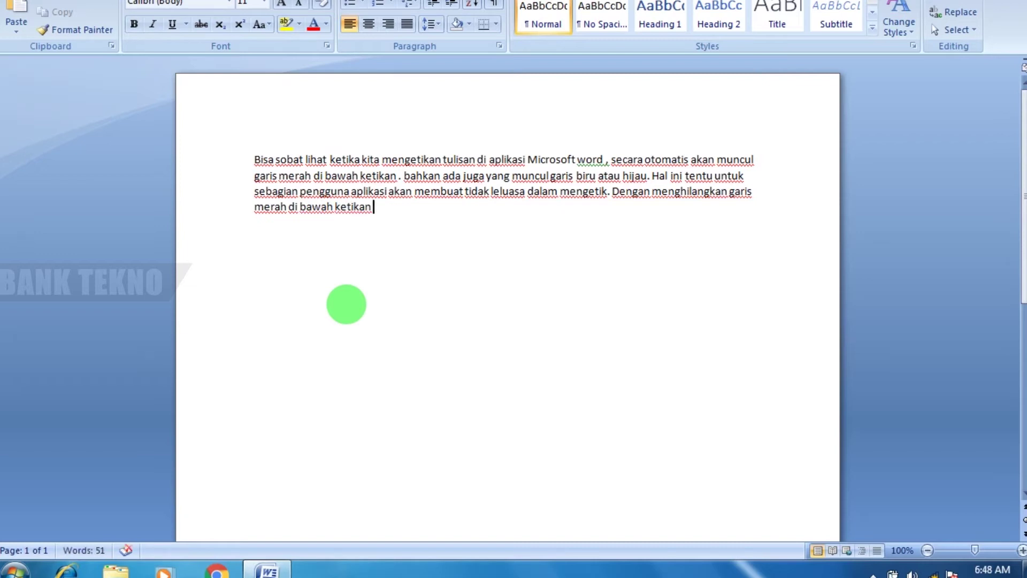
pyautogui.write('muncul')
pyautogui.write(' ga')
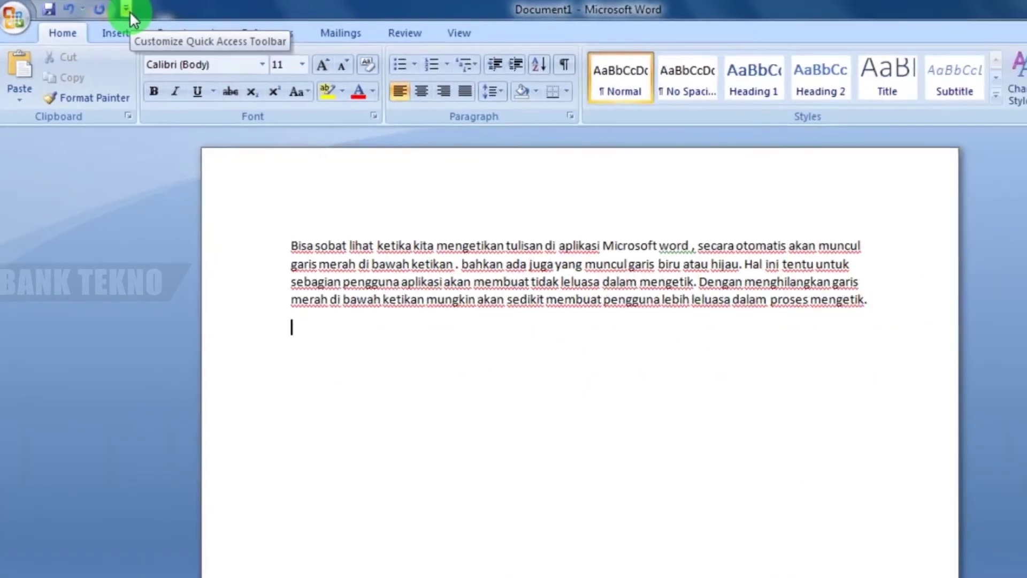
# Open Word Options via Quick Access Toolbar's More Commands and go to Proofing.
pyautogui.click(115, 10)
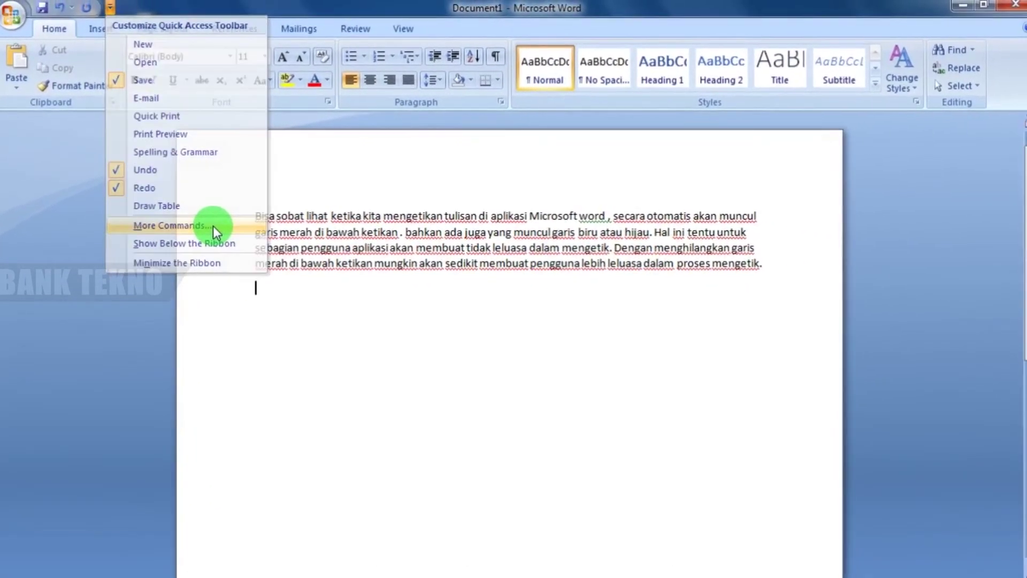
pyautogui.click(214, 226)
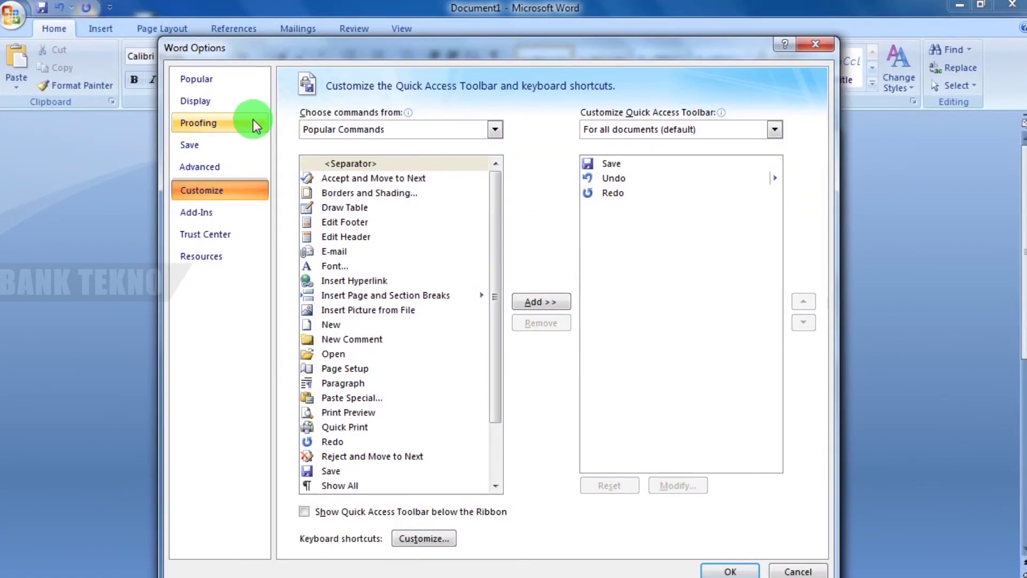
pyautogui.click(219, 124)
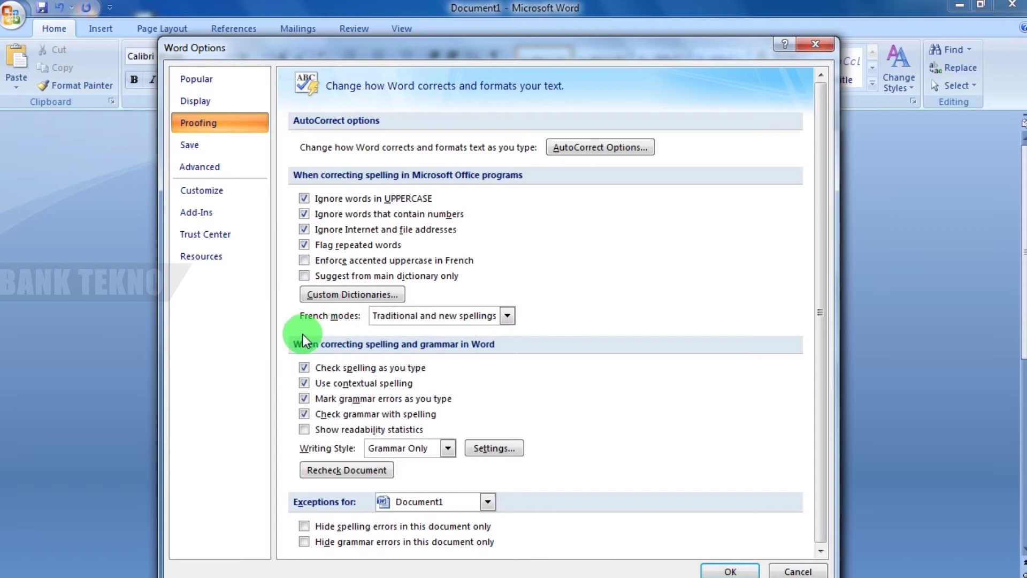
# Turn off 'Check spelling as you type' and 'Mark grammar errors as you type', then confirm.
pyautogui.click(305, 369)
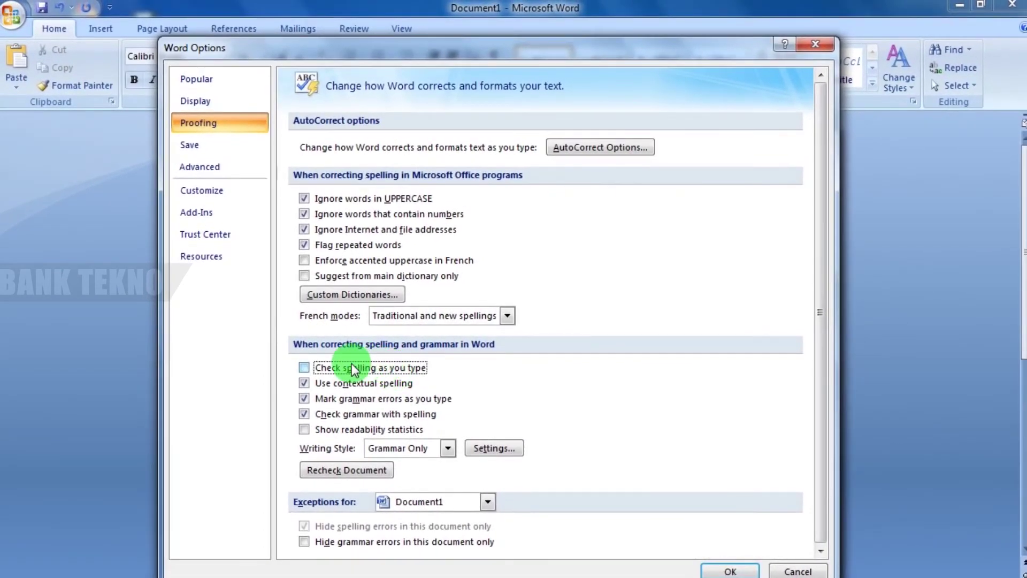
pyautogui.click(305, 400)
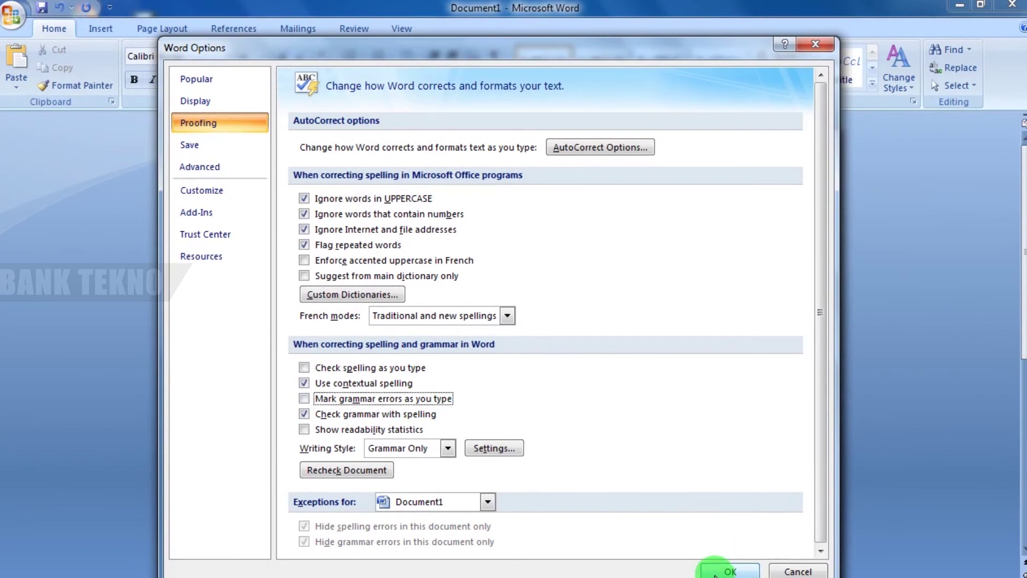
pyautogui.click(717, 572)
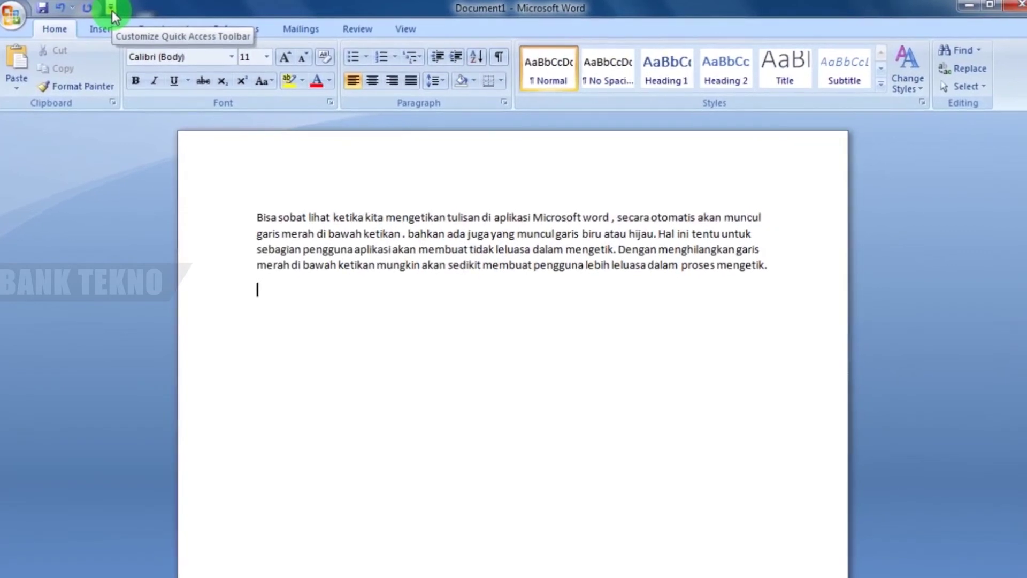
# Reopen Word Options via More Commands, nudge the dialog, and show the Proofing page.
pyautogui.click(109, 8)
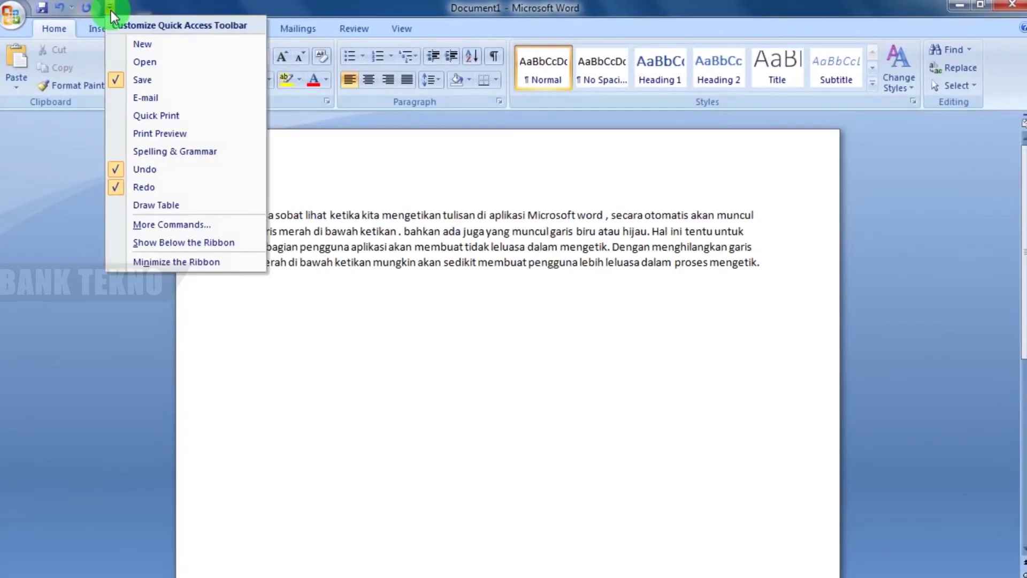
pyautogui.click(201, 226)
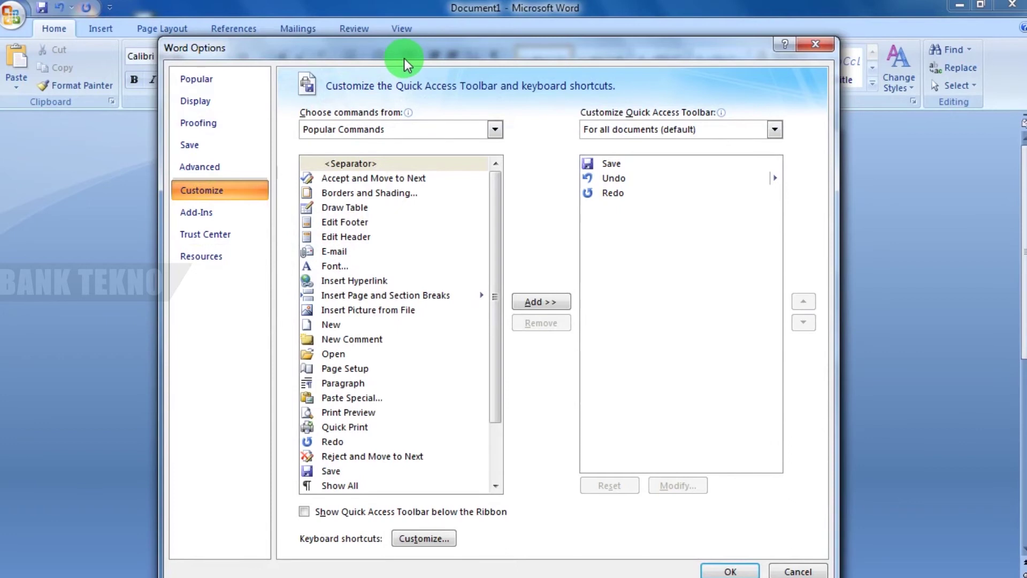
pyautogui.moveTo(413, 49); pyautogui.dragTo(411, 47)
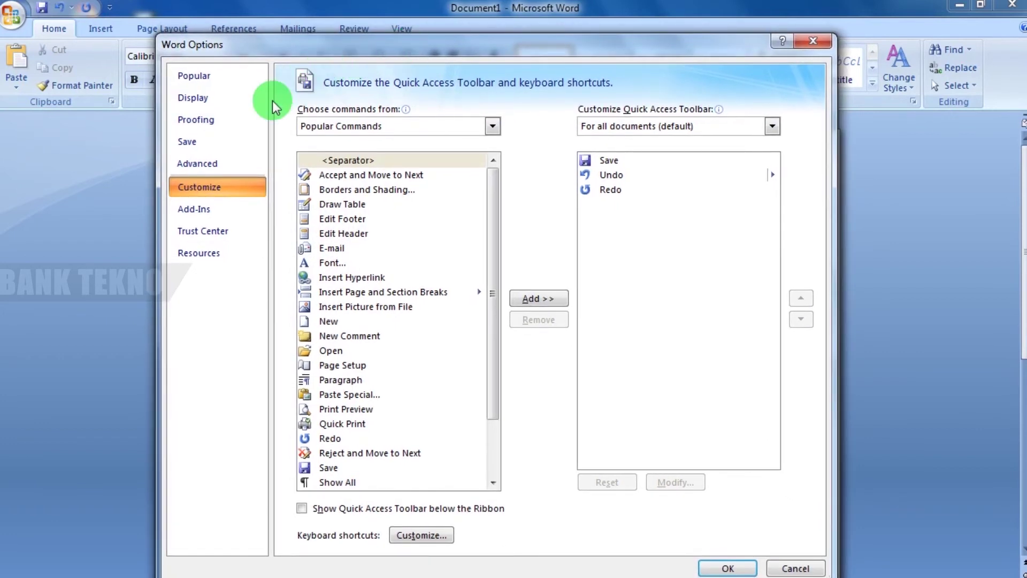
pyautogui.click(228, 121)
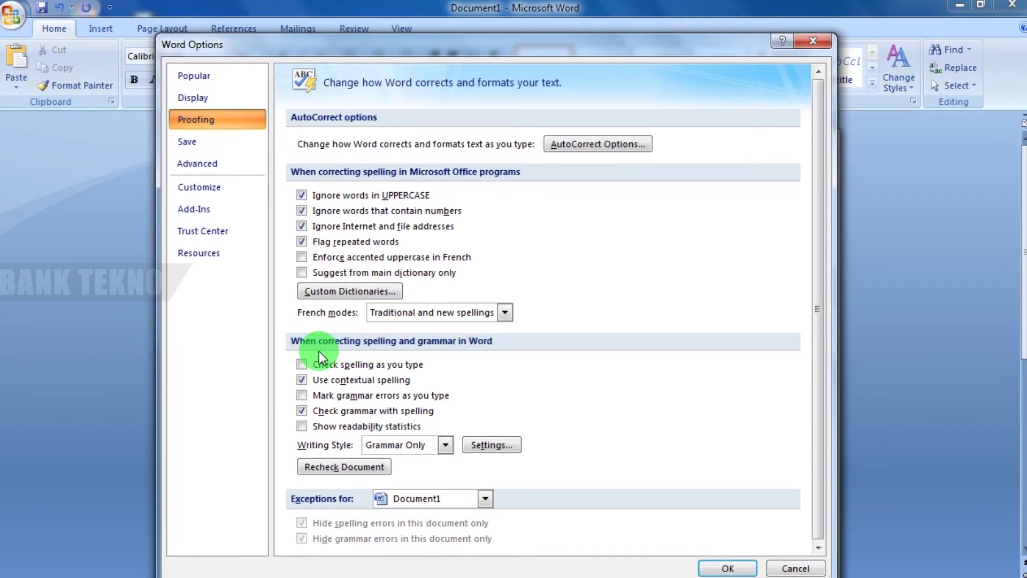
# Re-enable 'Check spelling as you type' and 'Mark grammar errors as you type', then confirm.
pyautogui.click(302, 364)
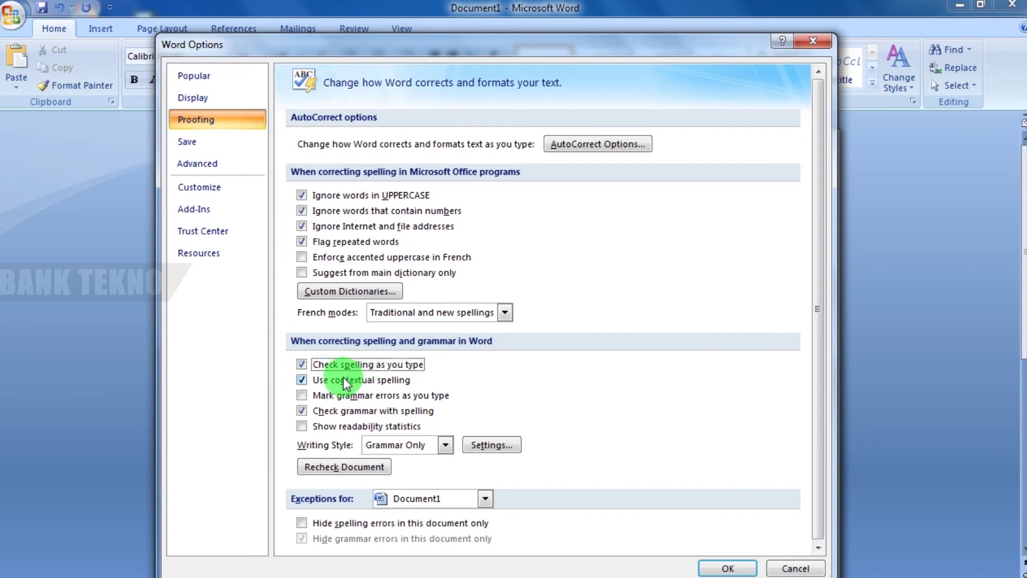
pyautogui.click(301, 395)
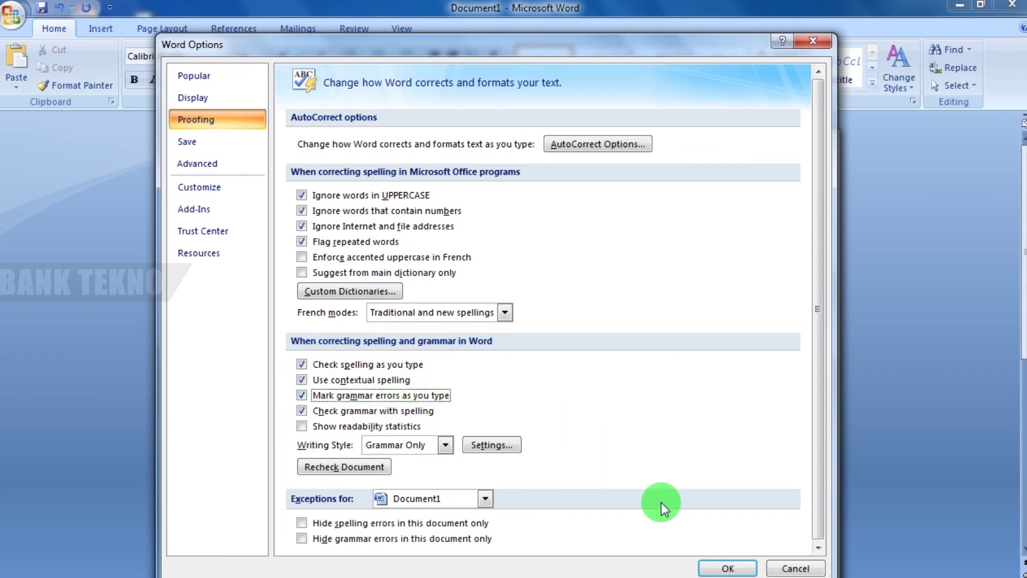
pyautogui.click(727, 568)
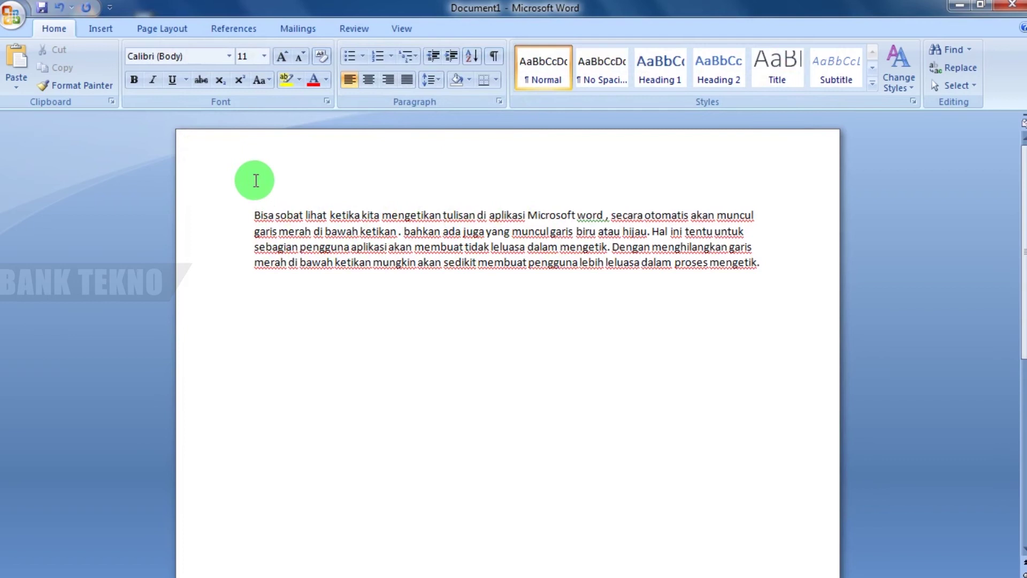
# Open Word Options through the Quick Access Toolbar's More Commands and select Proofing.
pyautogui.click(113, 12)
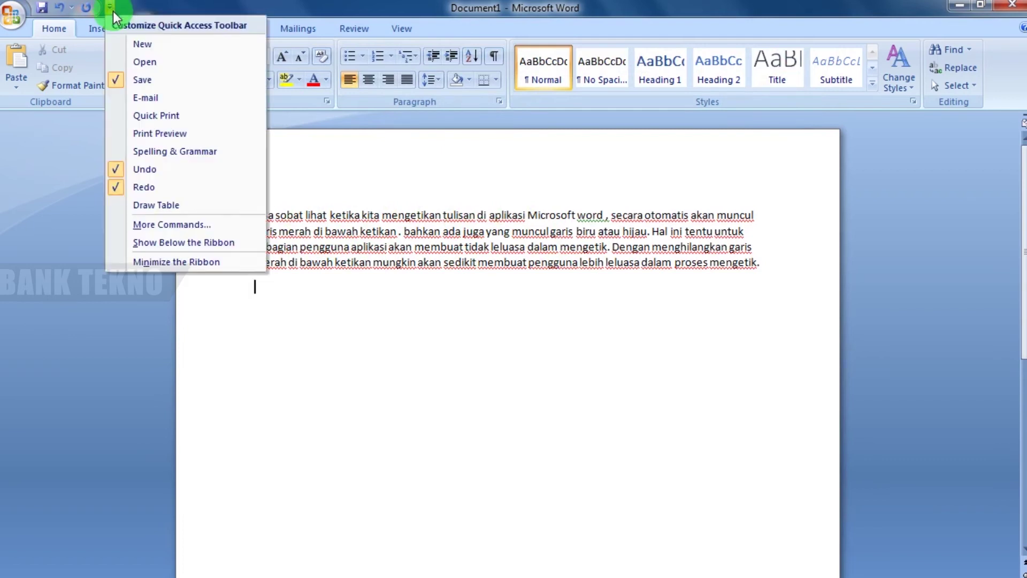
pyautogui.click(211, 224)
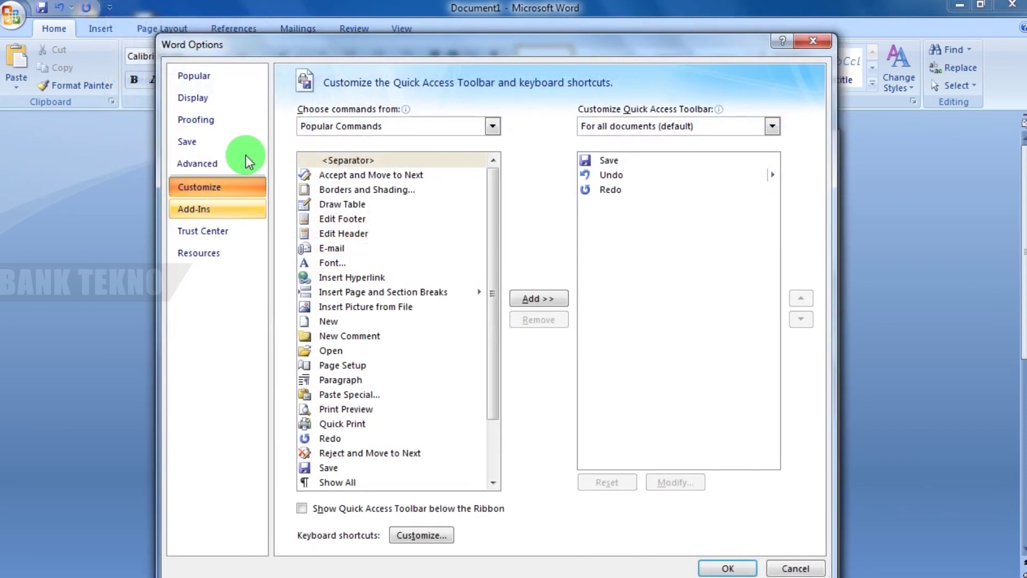
pyautogui.click(218, 123)
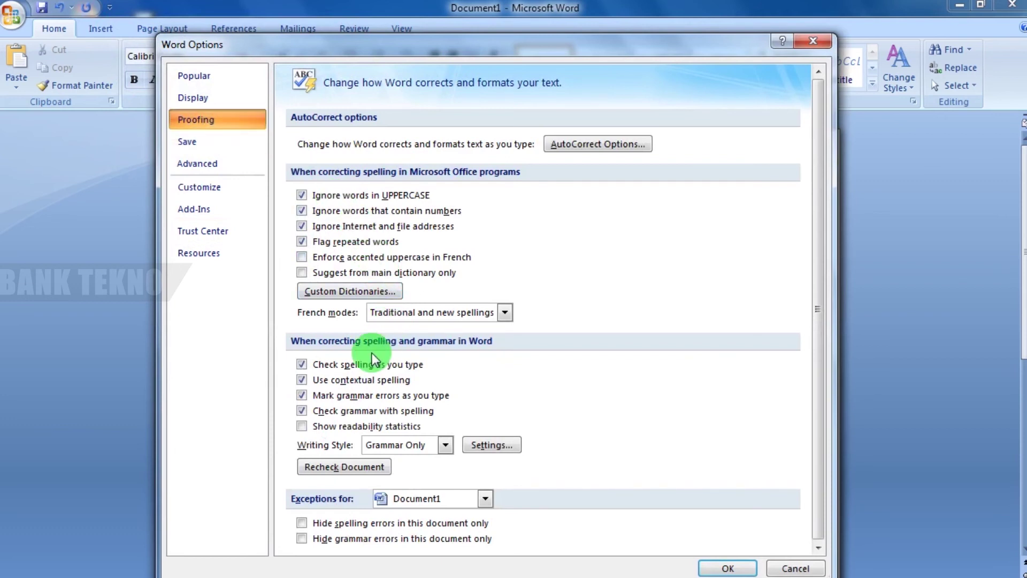
# Uncheck 'Check spelling as you type' and 'Mark grammar errors as you type' and apply.
pyautogui.click(301, 364)
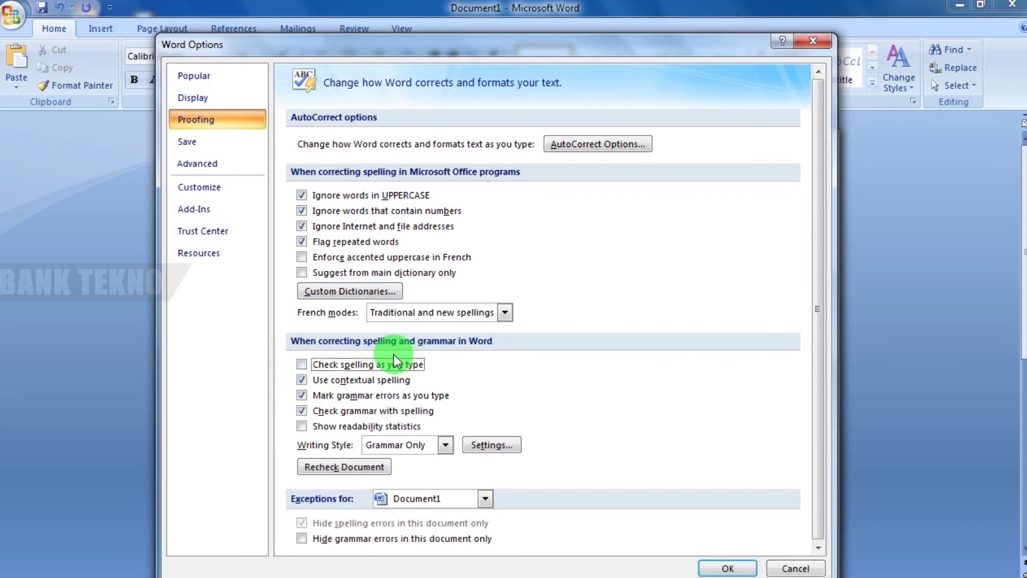
pyautogui.click(302, 395)
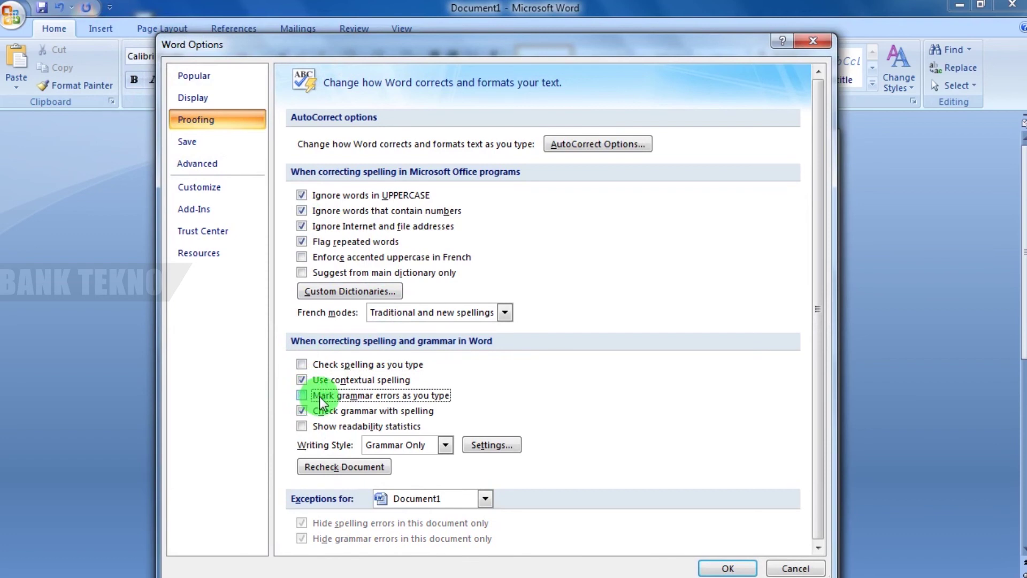
pyautogui.click(724, 570)
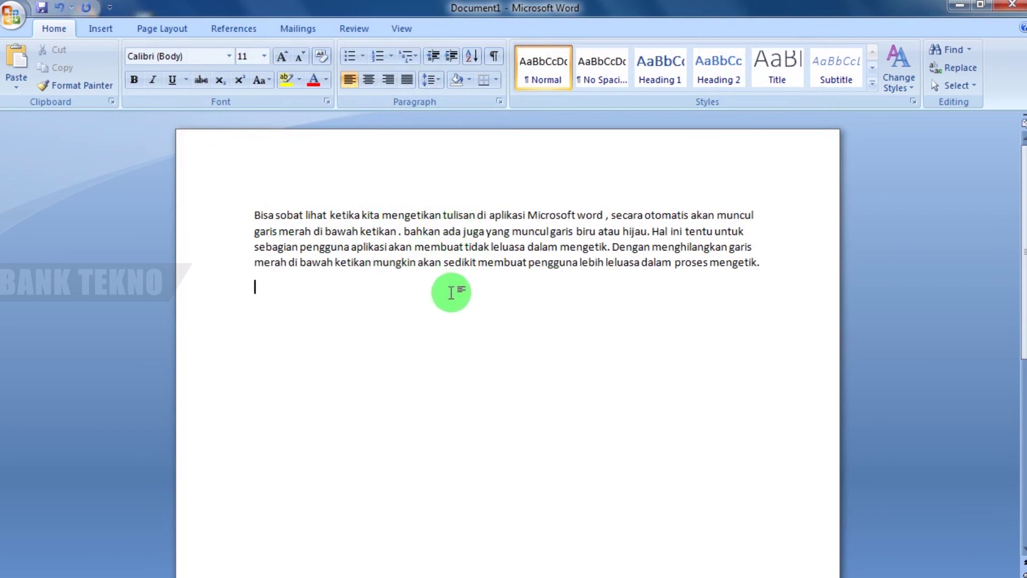
# Add an empty line below the paragraph and reveal the hidden notification-area icons.
pyautogui.press('Return')
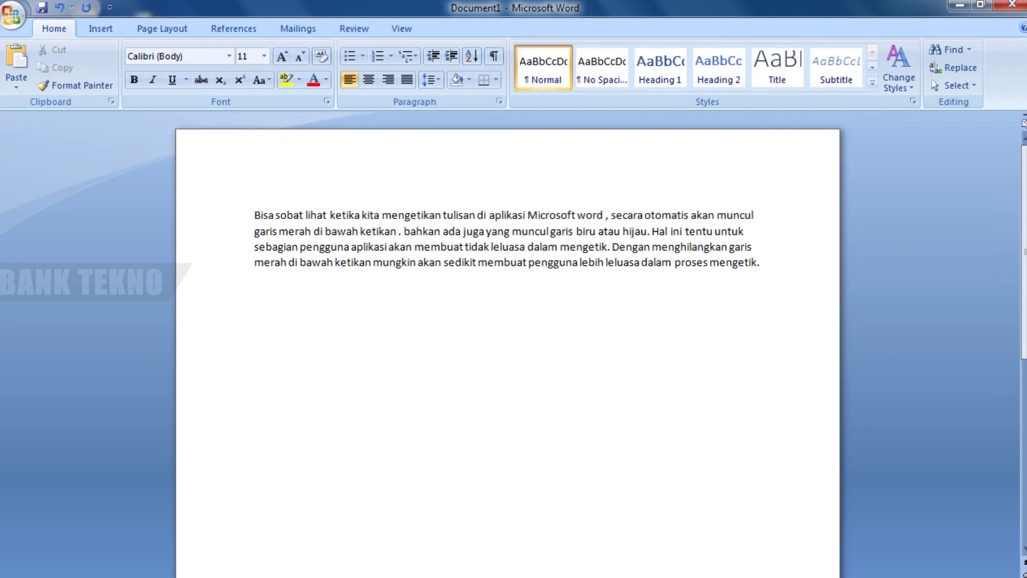
pyautogui.click(872, 577)
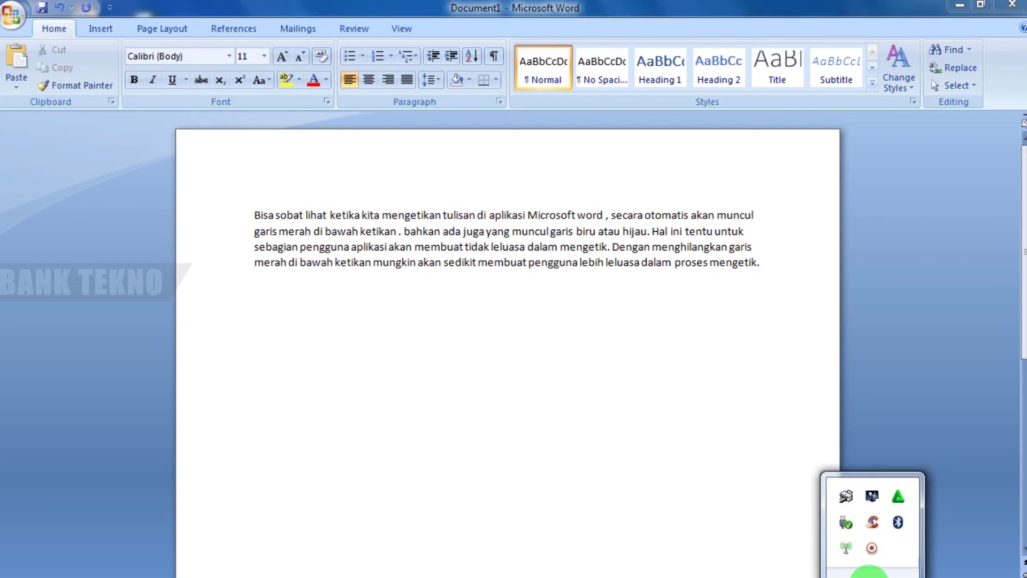